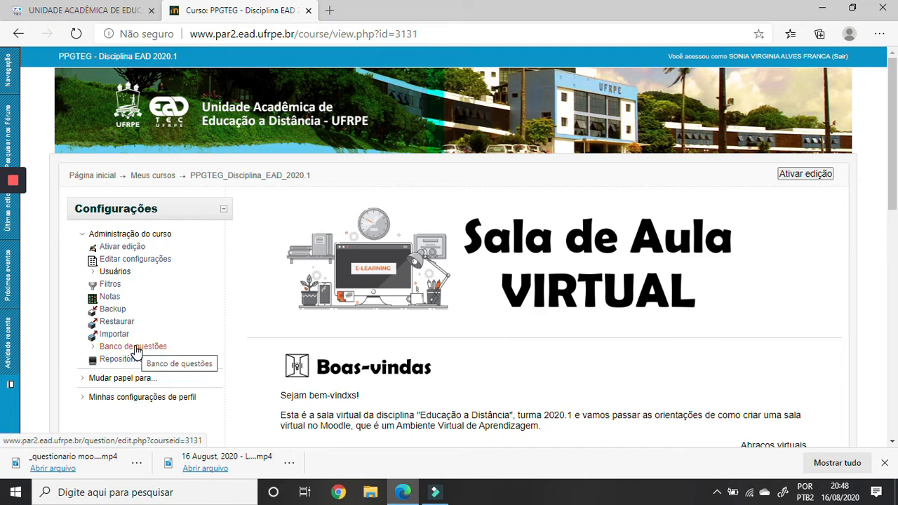
Open the course's question bank and view the question types offered for a new question, closing the chooser without adding one.
click(136, 351)
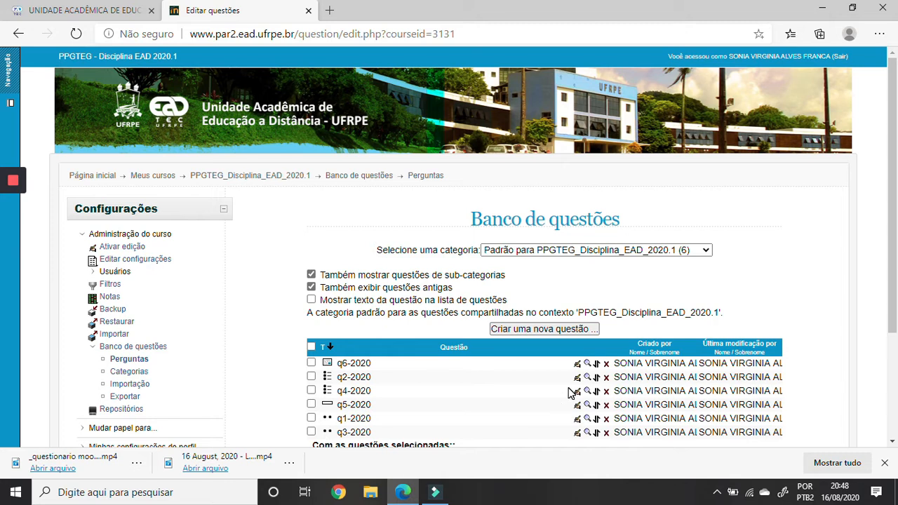
scroll(818, 320, down, 2)
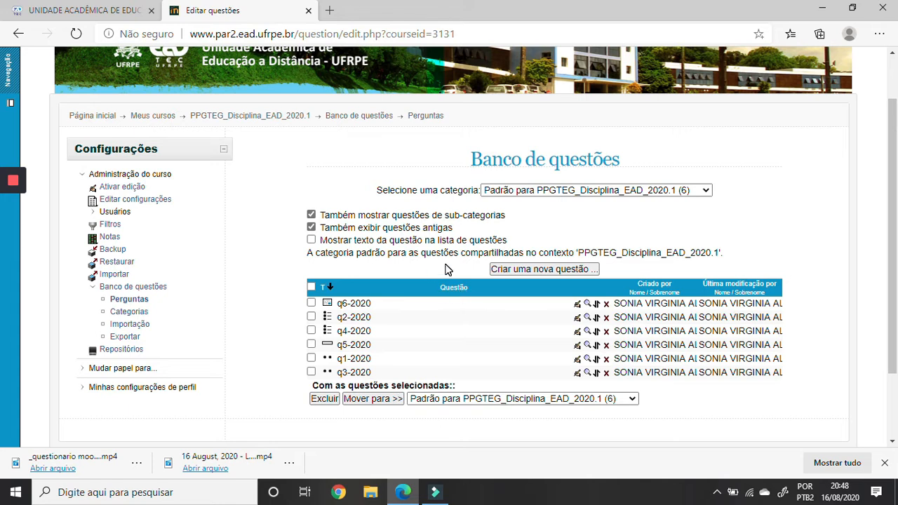
click(546, 268)
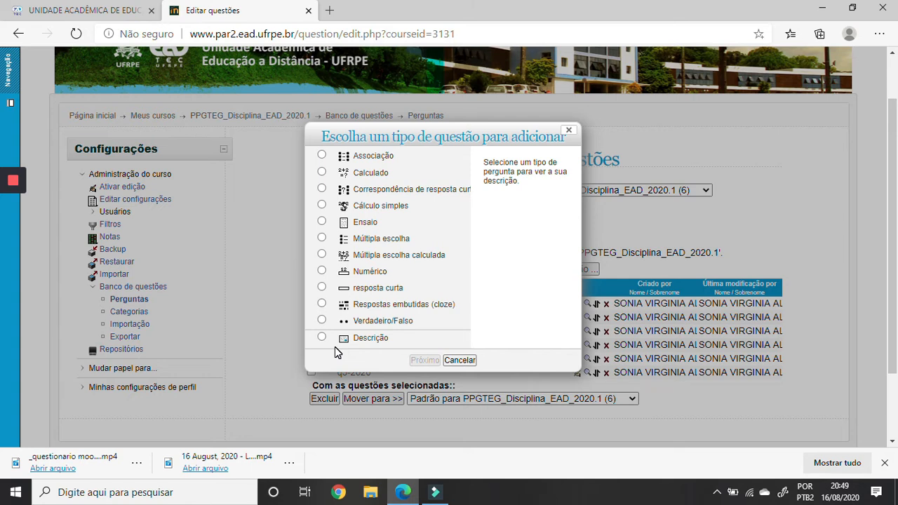
click(567, 132)
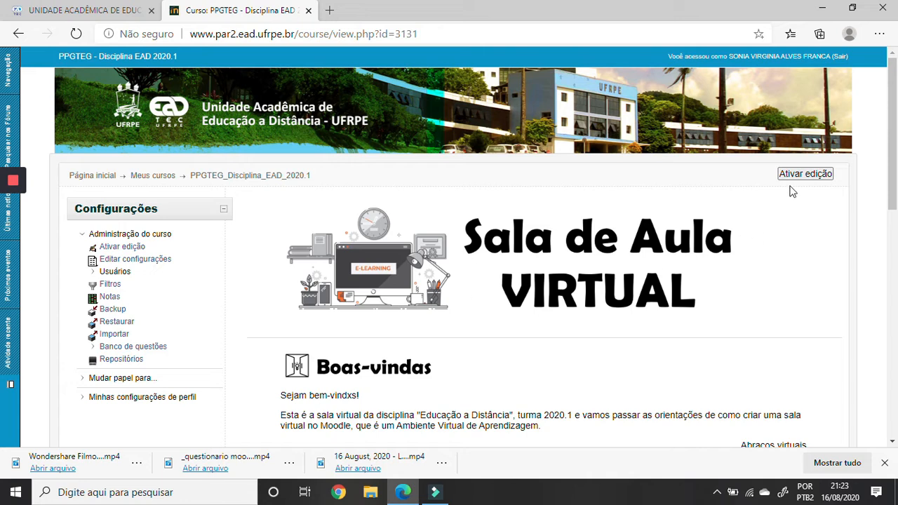
Turn on course editing and add a new Questionário activity to the "Atividades avaliativas" section.
click(818, 175)
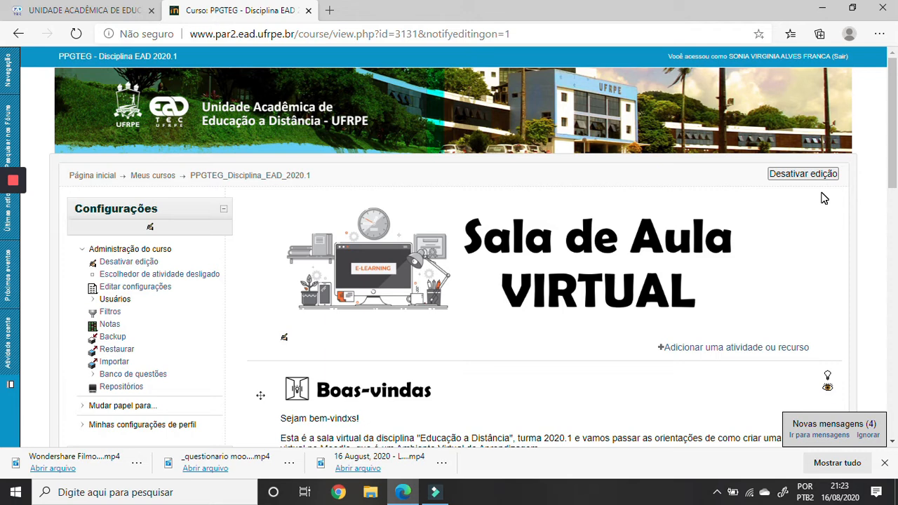
scroll(823, 198, down, 15)
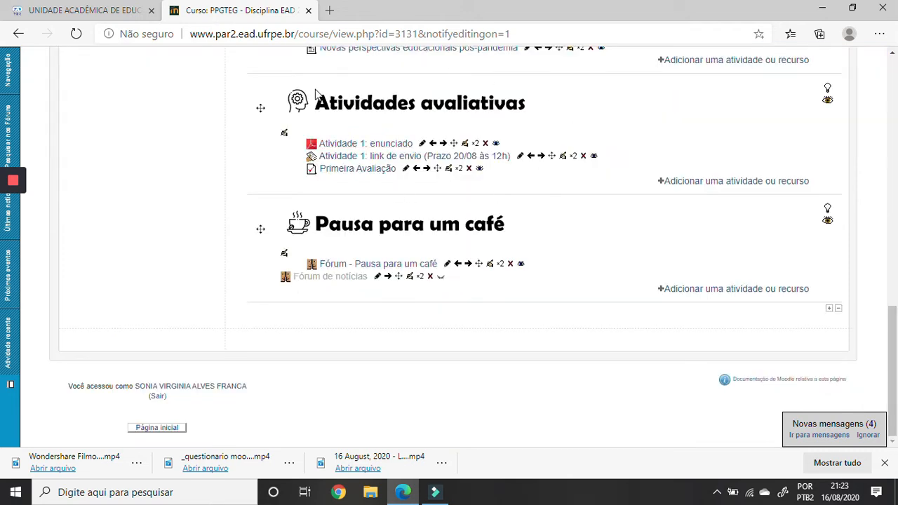
click(663, 187)
drag(417, 88, 419, 120)
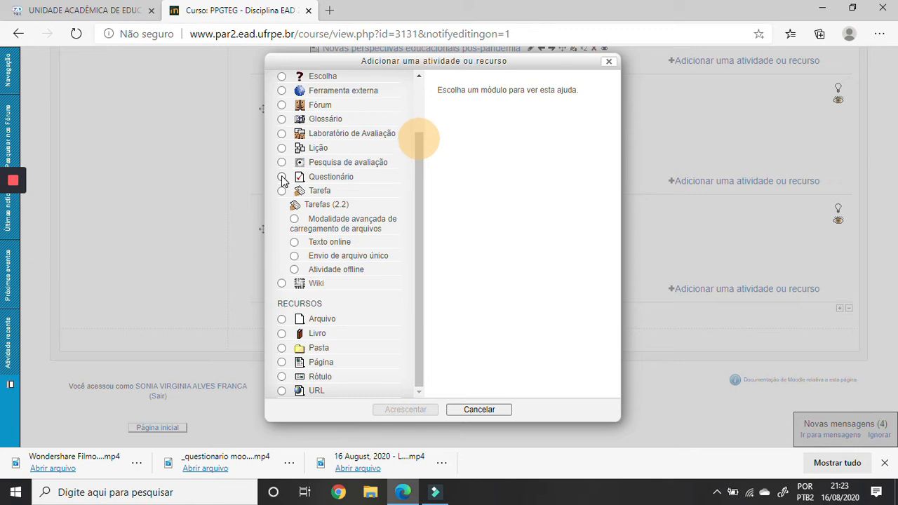
click(282, 178)
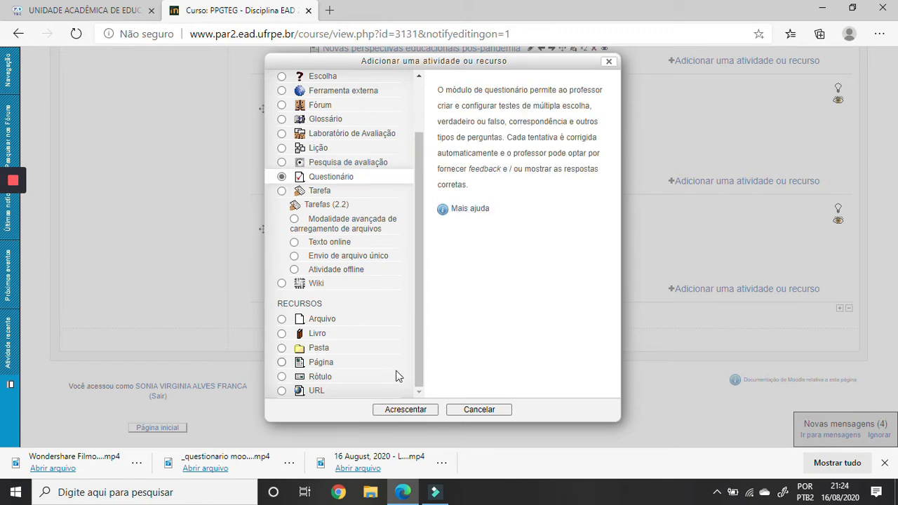
click(395, 411)
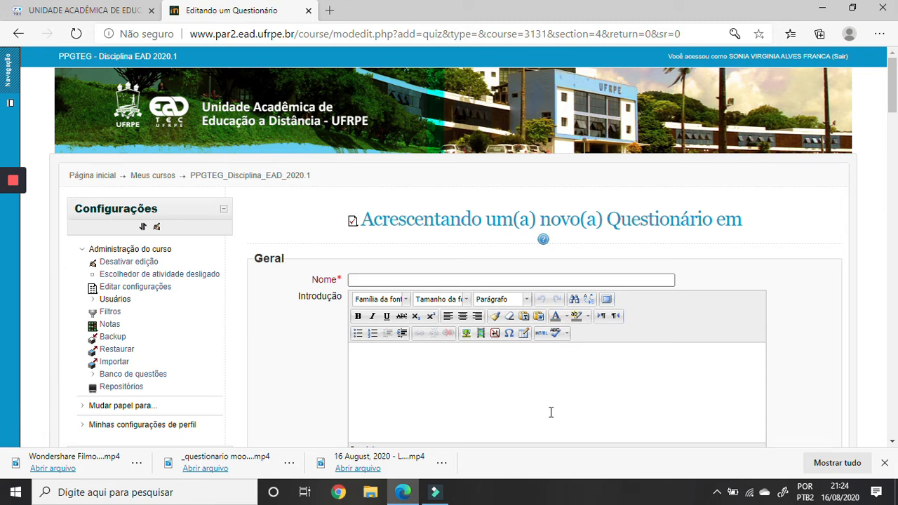
Name the quiz "Primeira Avaliação" and enter the same text as its introduction.
click(380, 281)
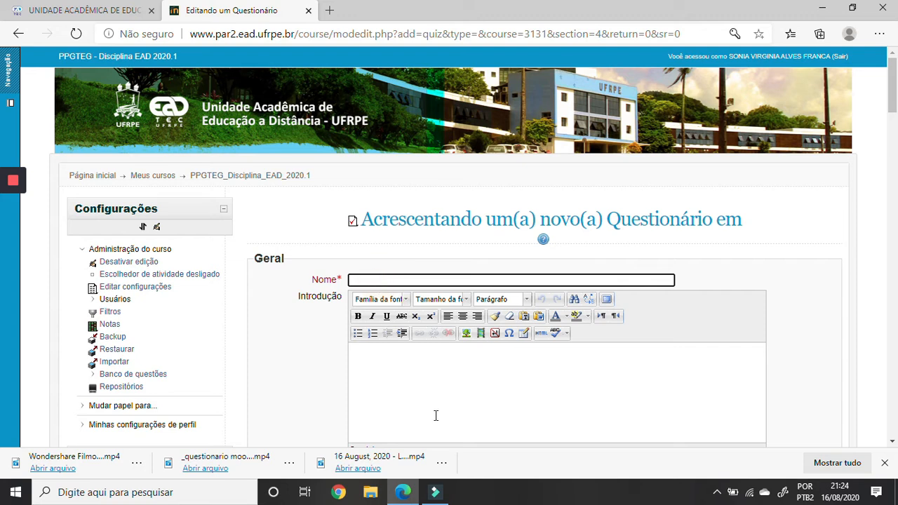
text(Primeira Avaliação)
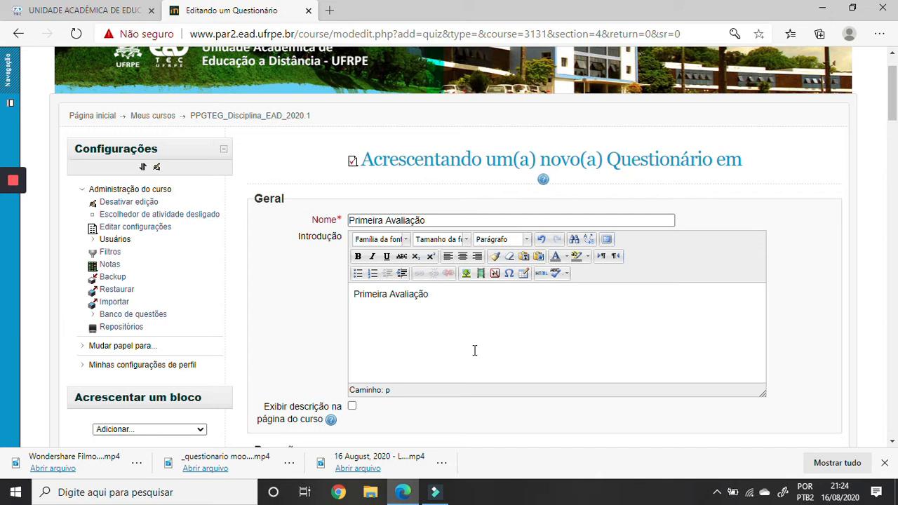
Enable the quiz's opening and closing dates, setting them to 18 August 2020 at 18:00 and 18 August 2020 at 21:00.
scroll(474, 351, down, 4)
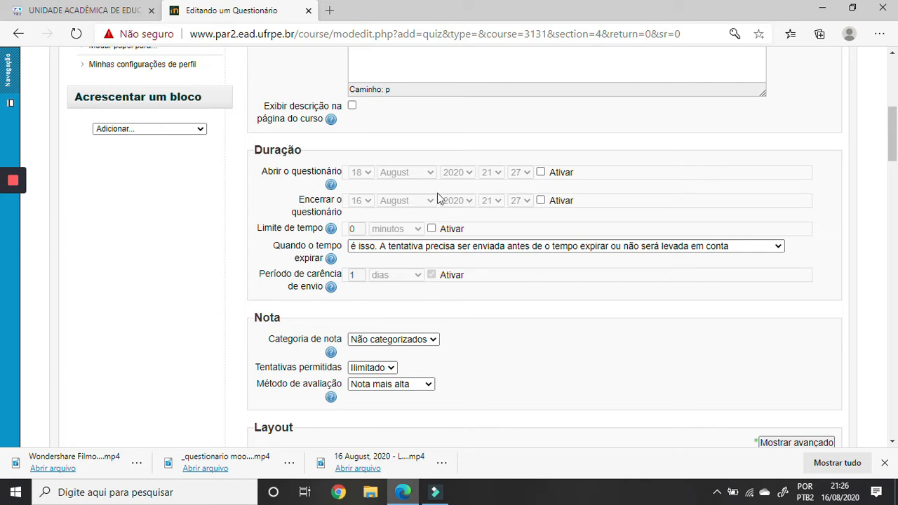
click(541, 201)
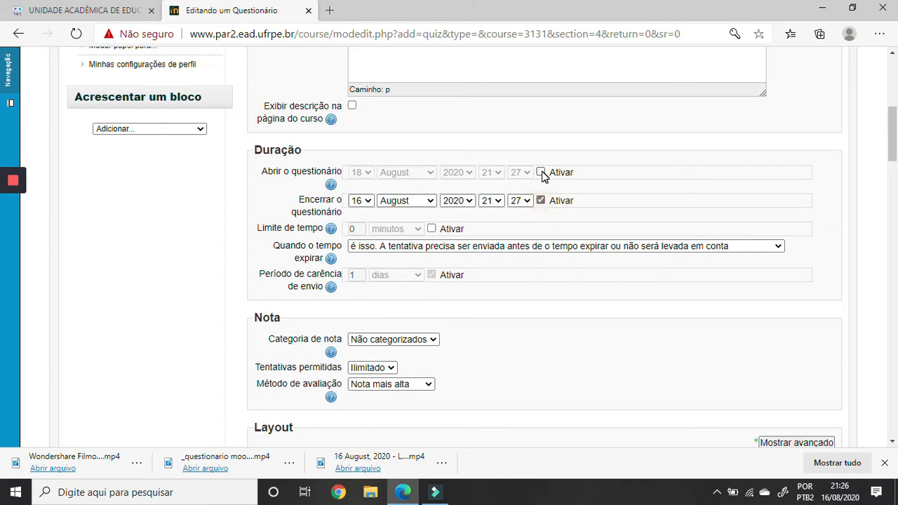
click(540, 172)
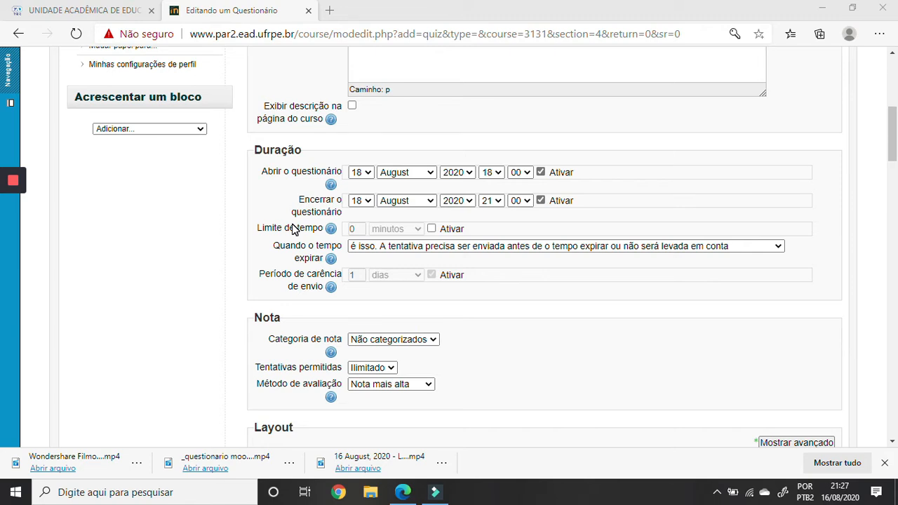
Enable the quiz time limit and set it to 60 minutes.
click(432, 229)
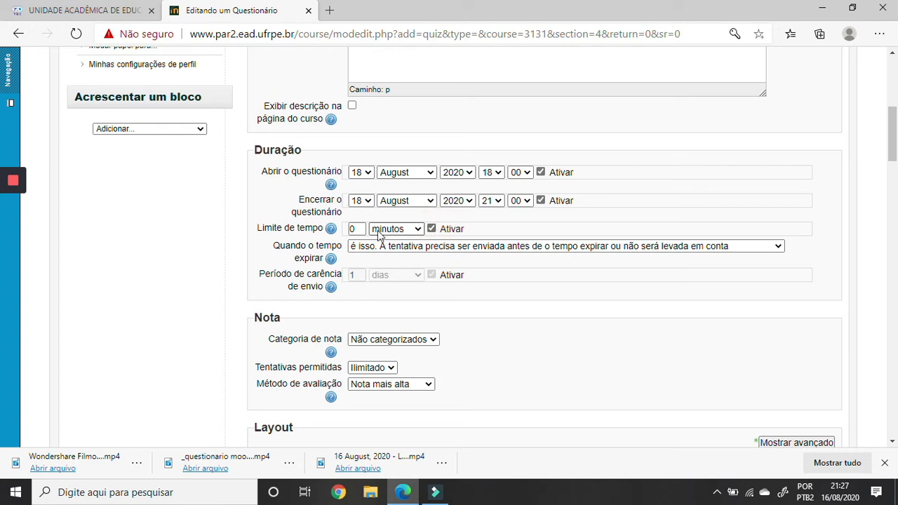
double_click(354, 229)
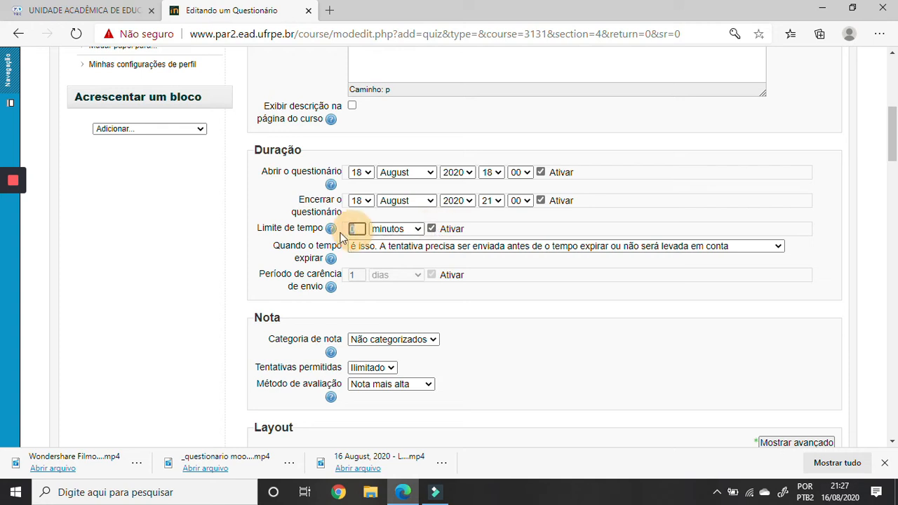
click(413, 233)
click(357, 230)
drag(359, 229, 330, 232)
text(60)
click(530, 235)
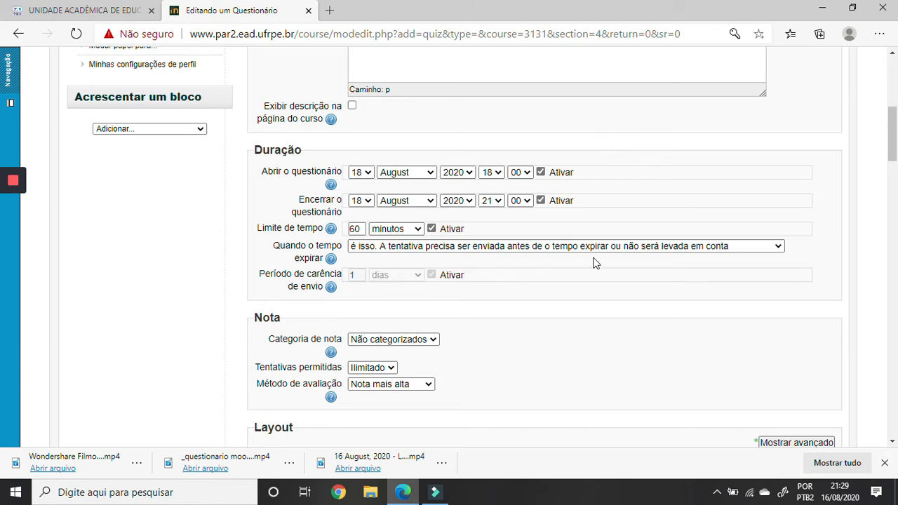
Allow submission in a grace period without changing questions when time expires, and set that period to 2 minutes.
click(778, 247)
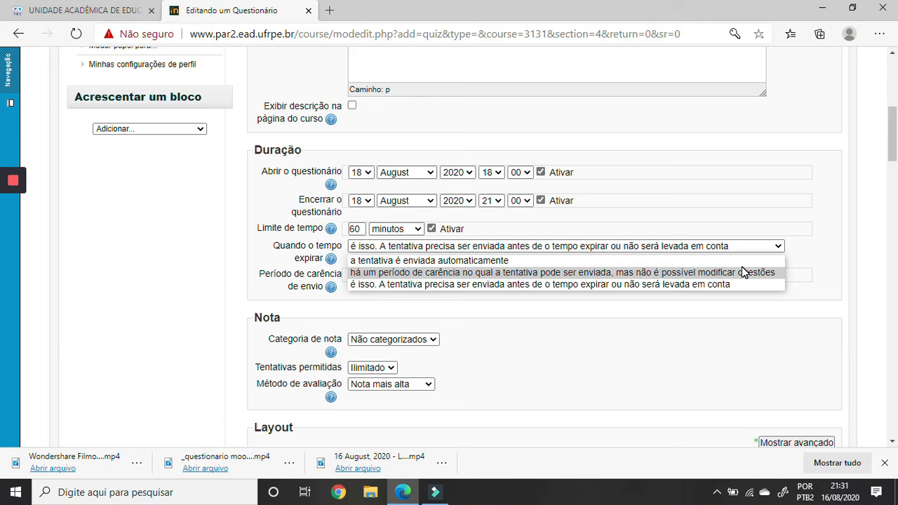
click(743, 272)
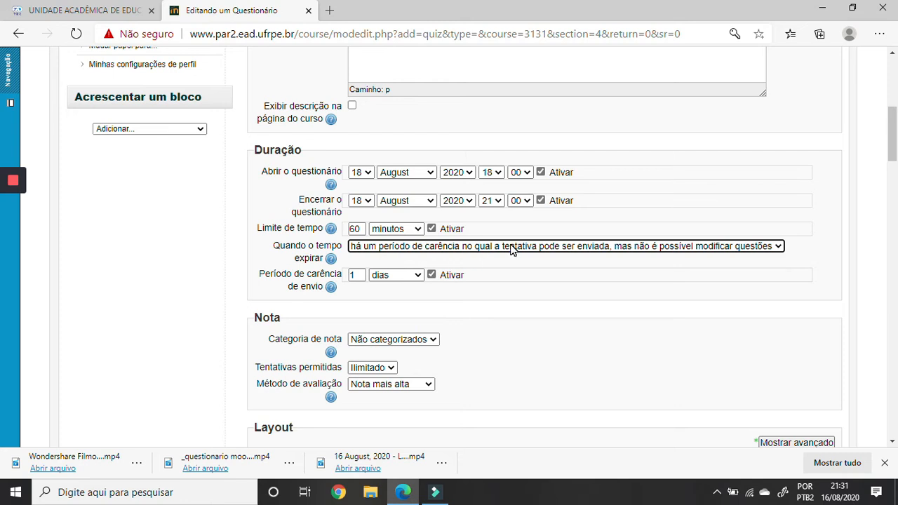
click(415, 276)
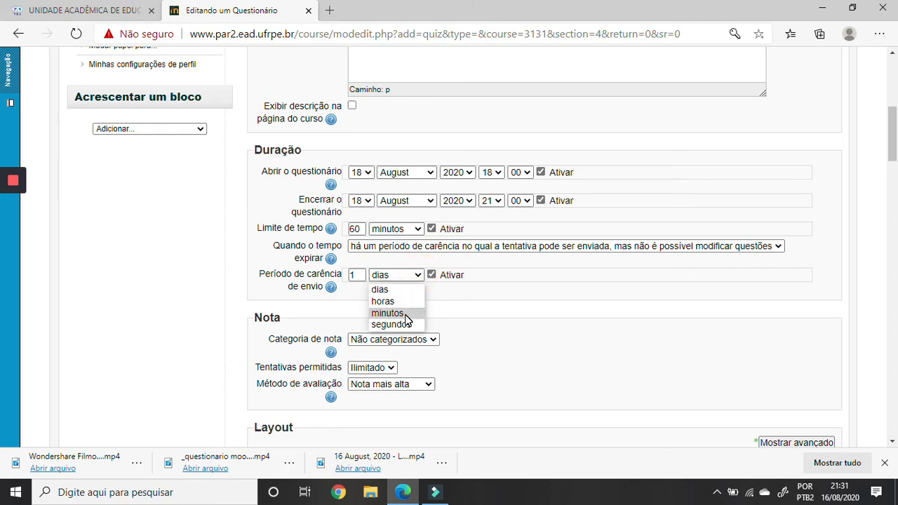
click(405, 314)
key(shift+Tab)
text(2)
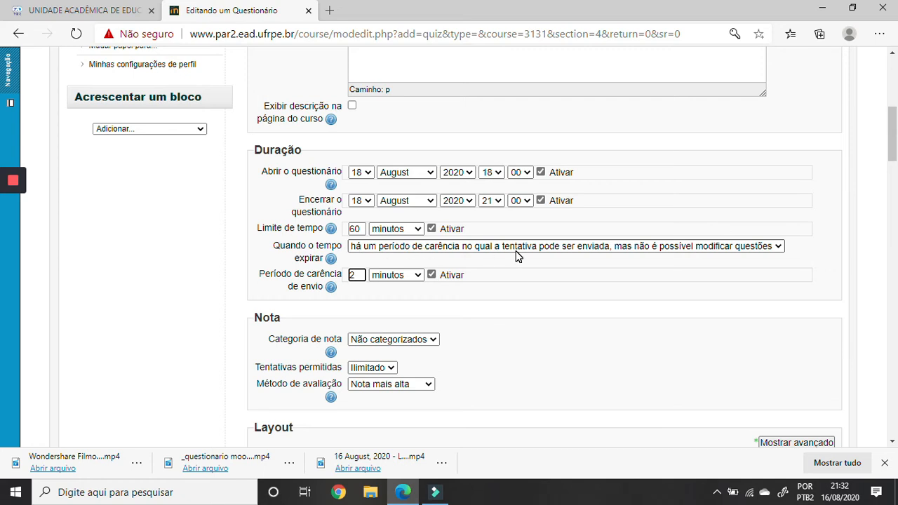
Check the grading method options for unlimited attempts and limit the allowed attempts to 1.
scroll(515, 256, down, 3)
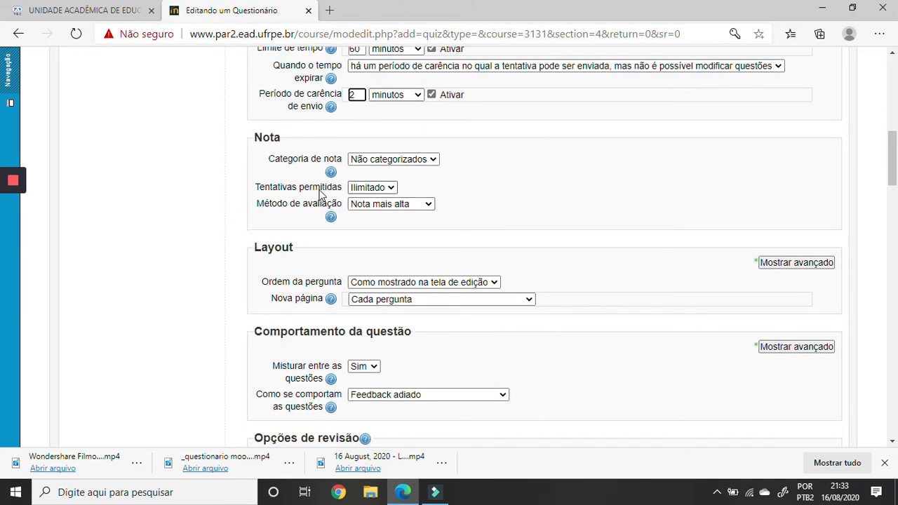
click(391, 189)
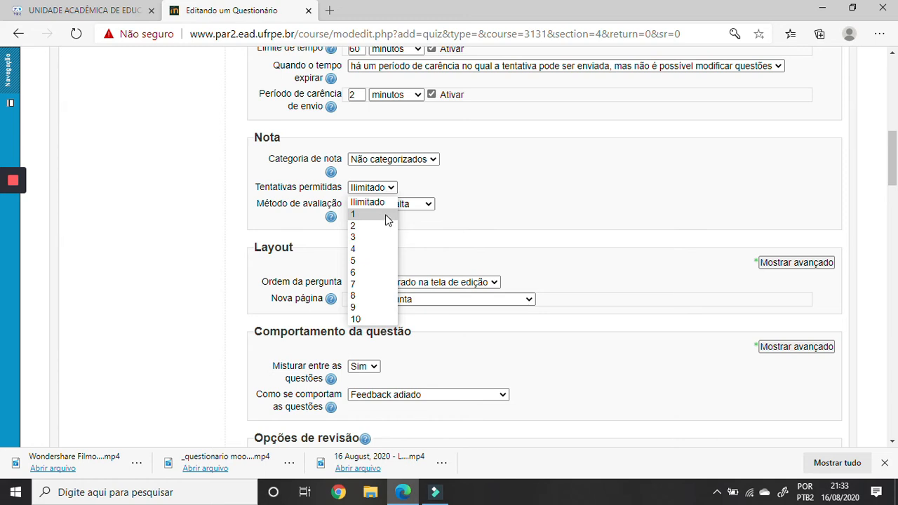
click(383, 202)
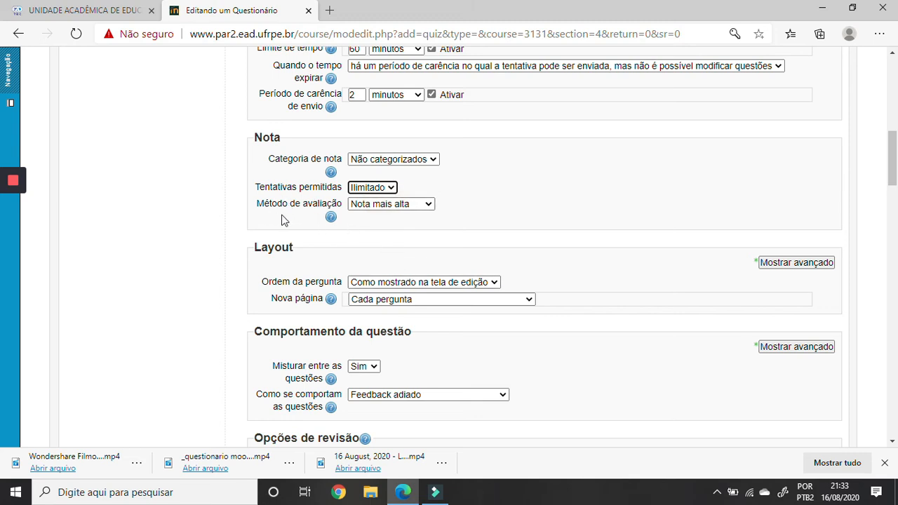
click(428, 205)
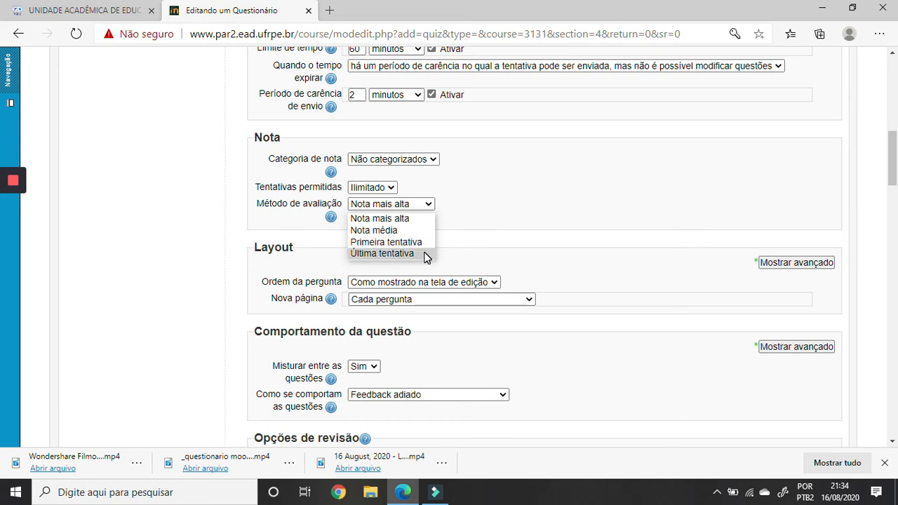
click(390, 186)
click(354, 215)
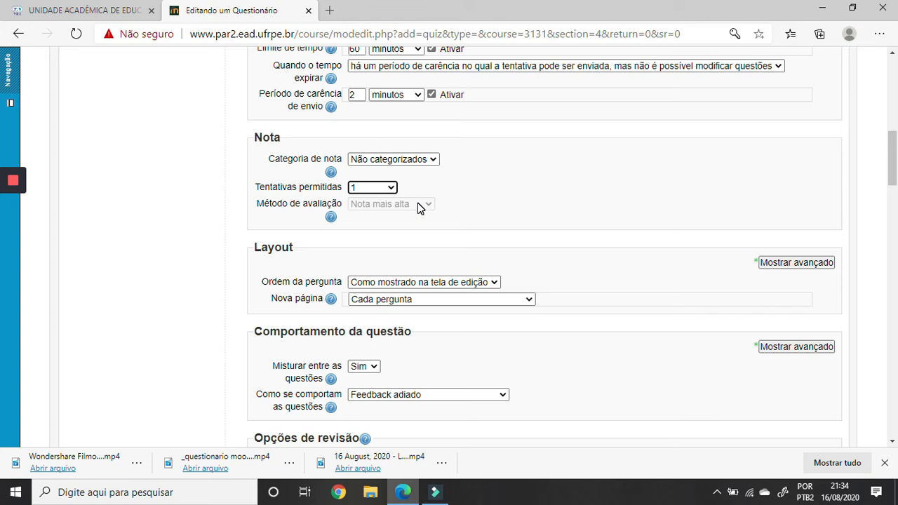
Set the question order to "Embaralhar aleatoriamente" and start a new page every 10 questions.
scroll(417, 208, down, 1)
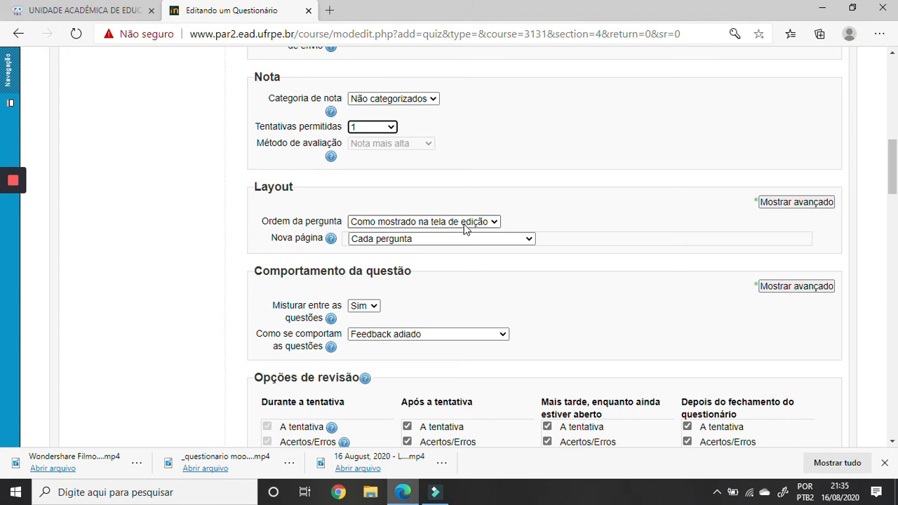
click(494, 223)
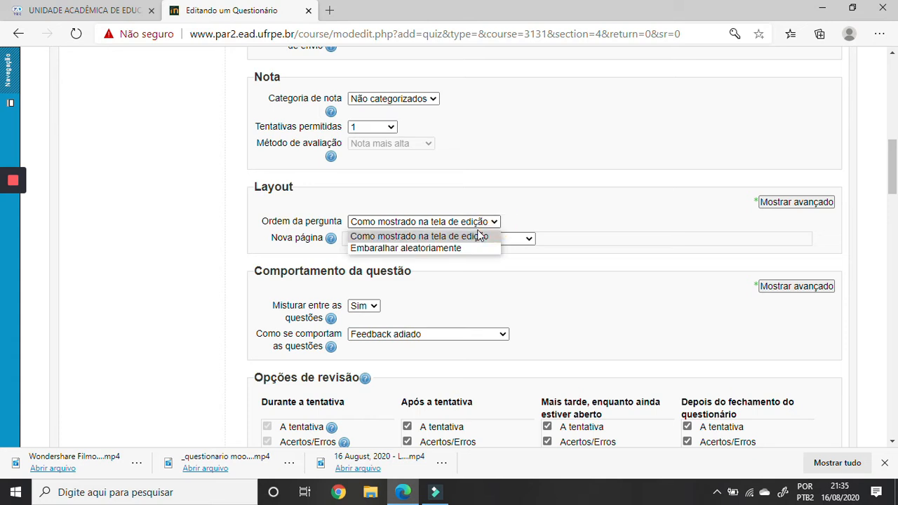
click(424, 248)
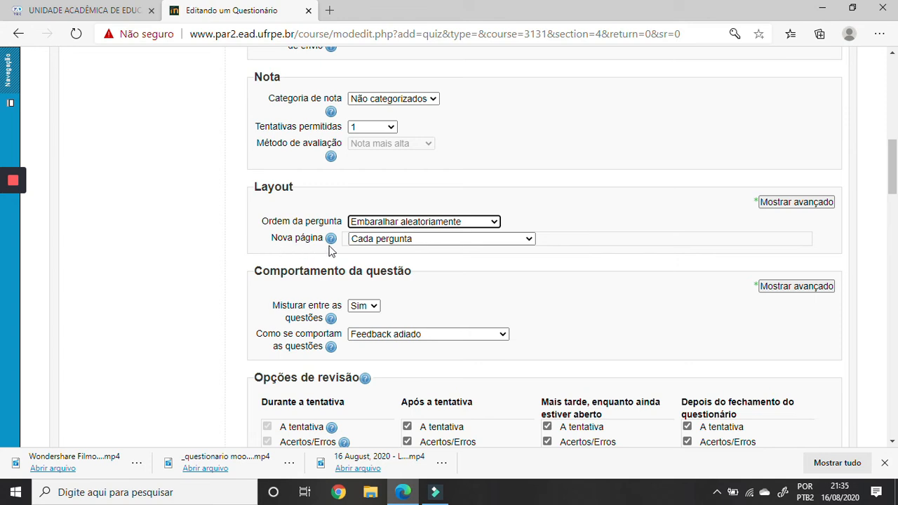
click(466, 240)
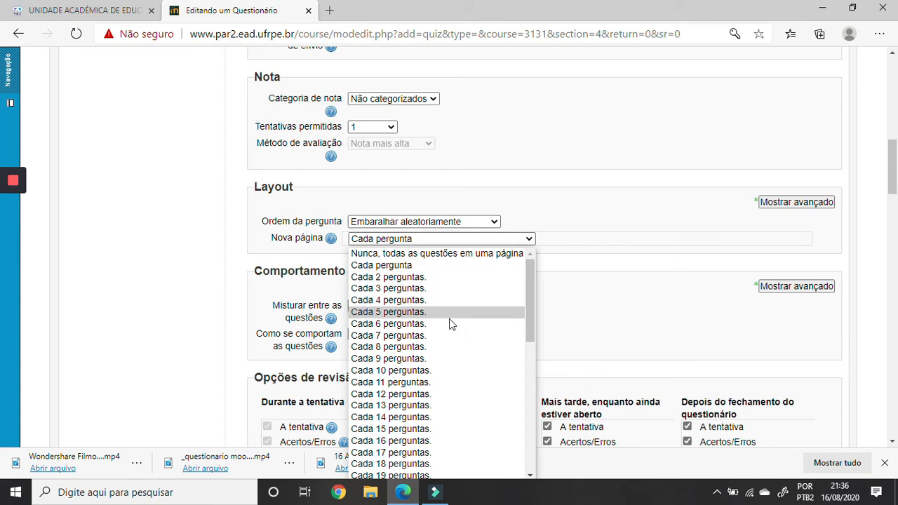
click(439, 371)
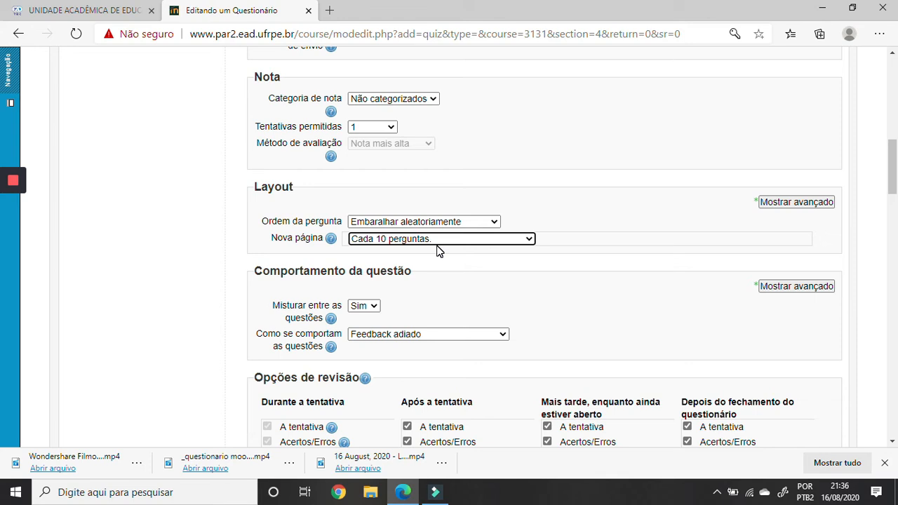
Enter "Parabéns!!" as the overall feedback for the 100% grade boundary, and save the quiz, returning to the course.
scroll(438, 251, down, 2)
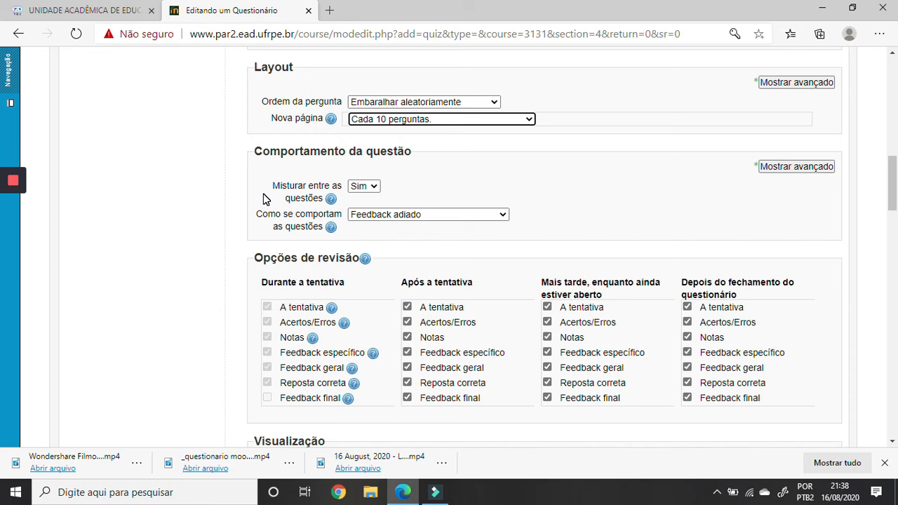
scroll(265, 199, down, 10)
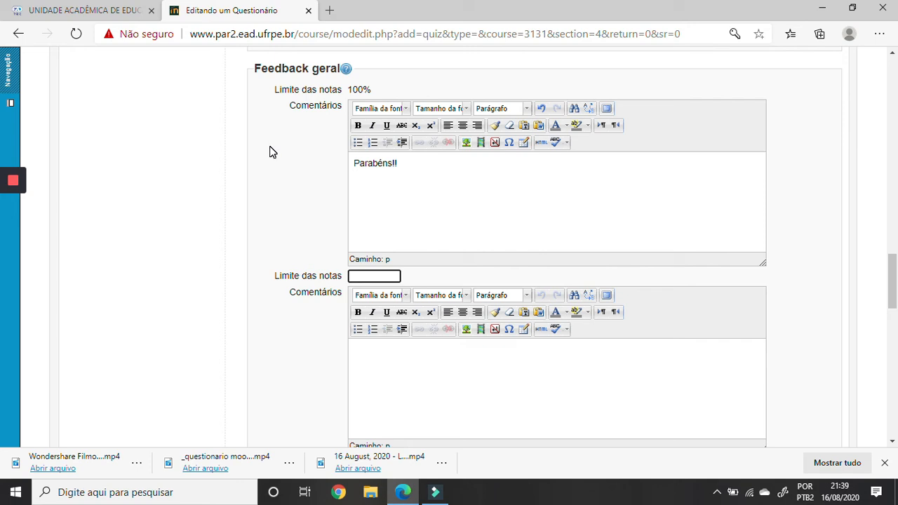
scroll(272, 152, down, 5)
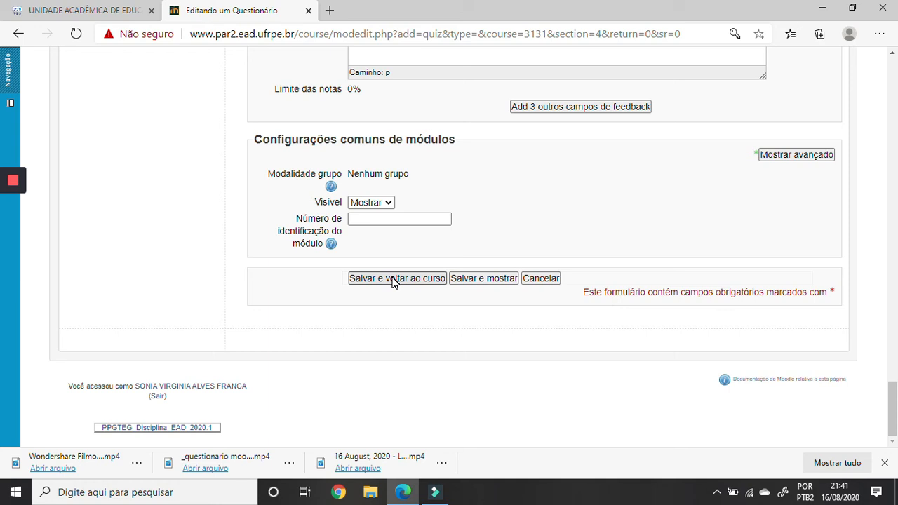
click(393, 278)
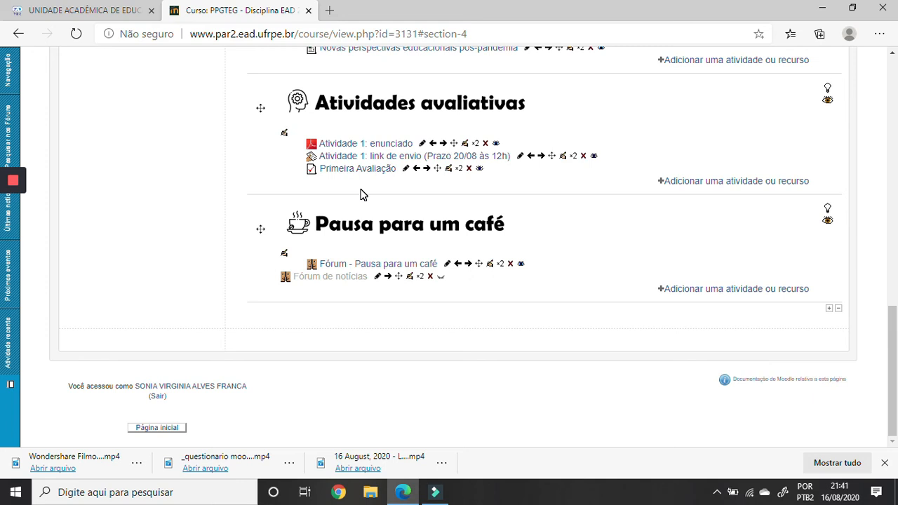
Turn off course editing, open the "Primeira Avaliação" quiz and go to its question editing page.
scroll(361, 190, up, 11)
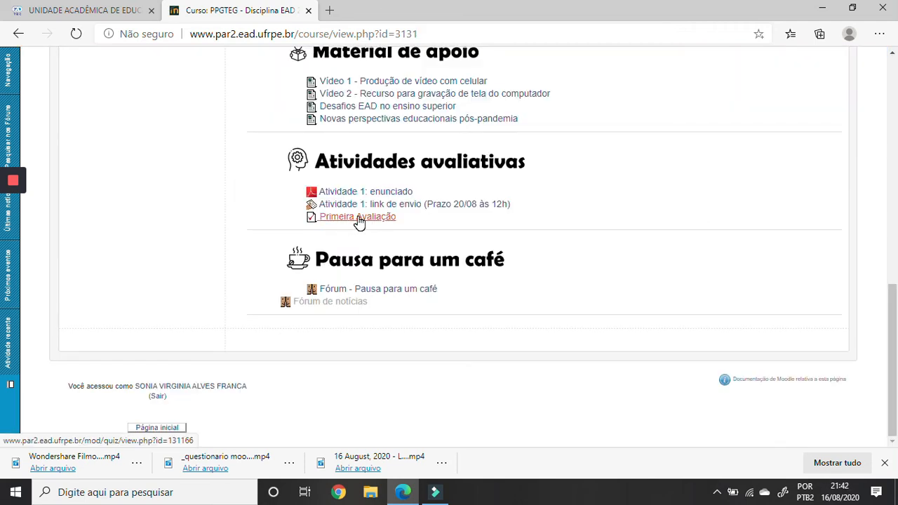
click(358, 218)
scroll(604, 270, down, 2)
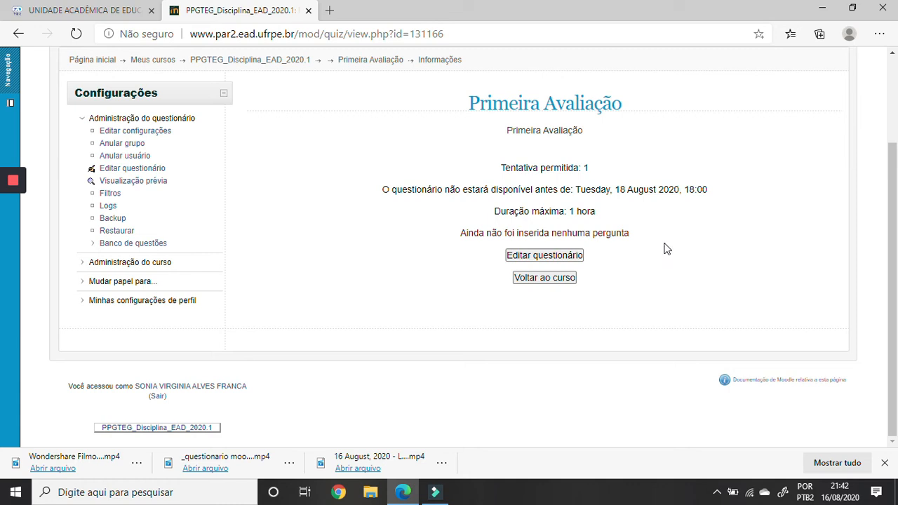
click(545, 255)
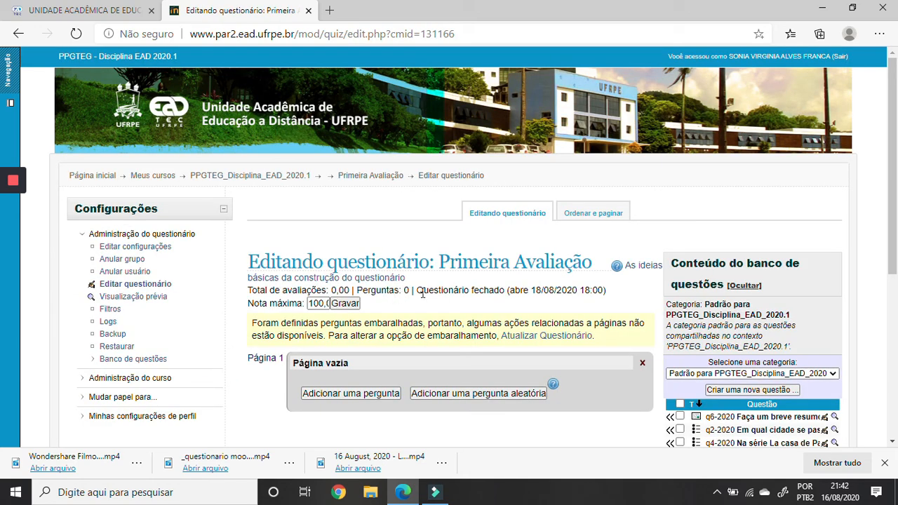
Add questions q1-2020 through q5-2020 from the question bank to page 1 of the quiz in numerical order.
scroll(422, 294, down, 3)
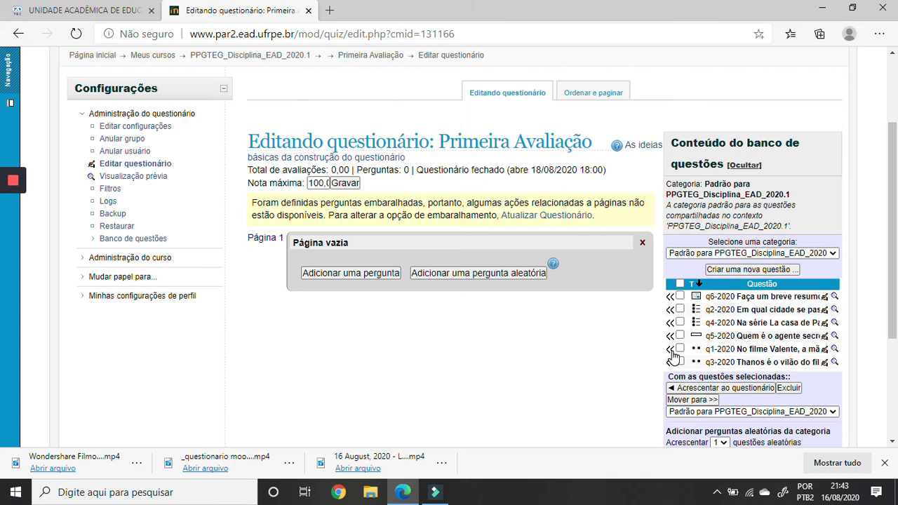
click(671, 350)
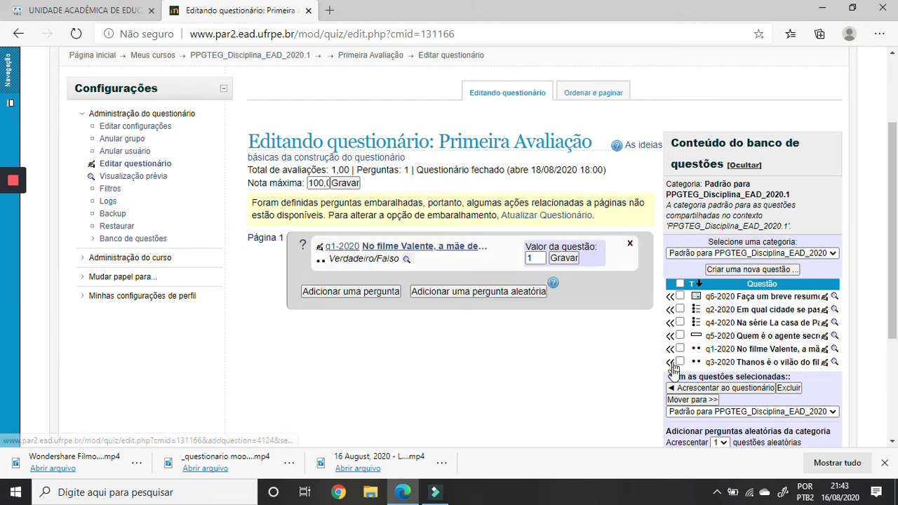
click(671, 312)
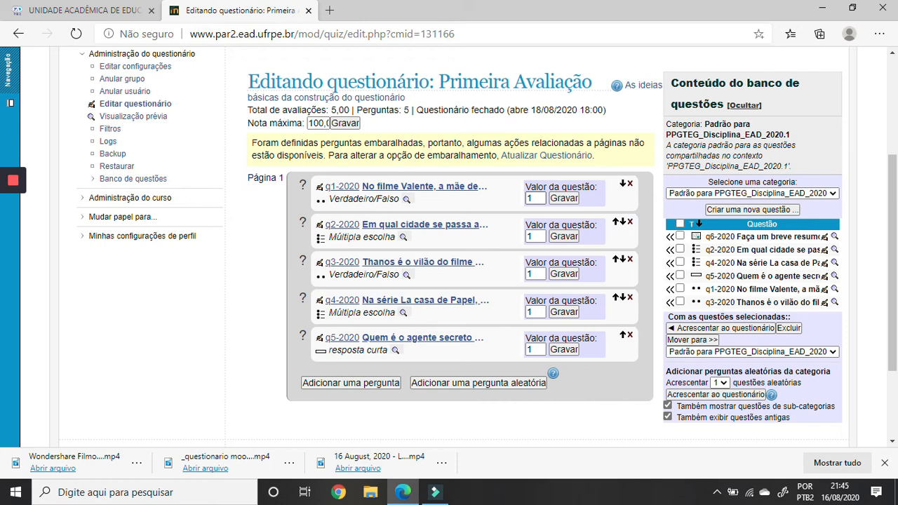
Set the value of each of the five quiz questions to 20 and save each one.
double_click(534, 198)
text(2)
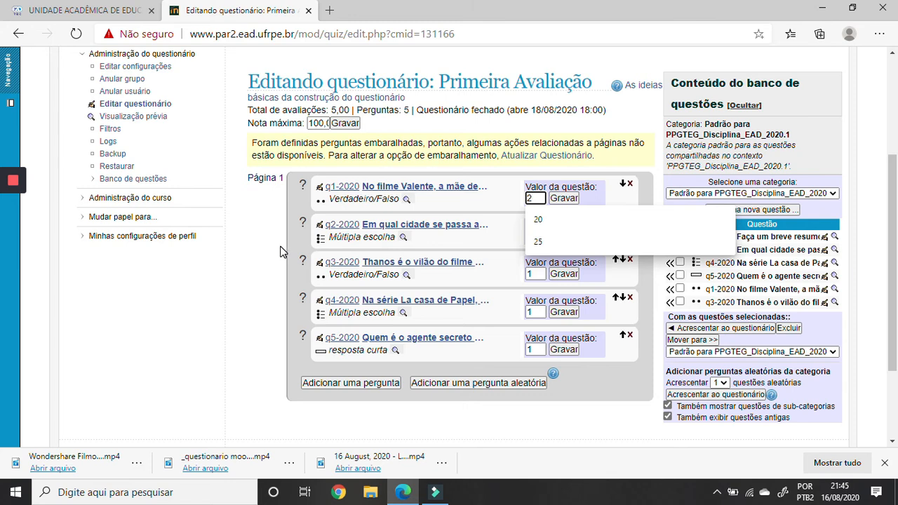
text(0)
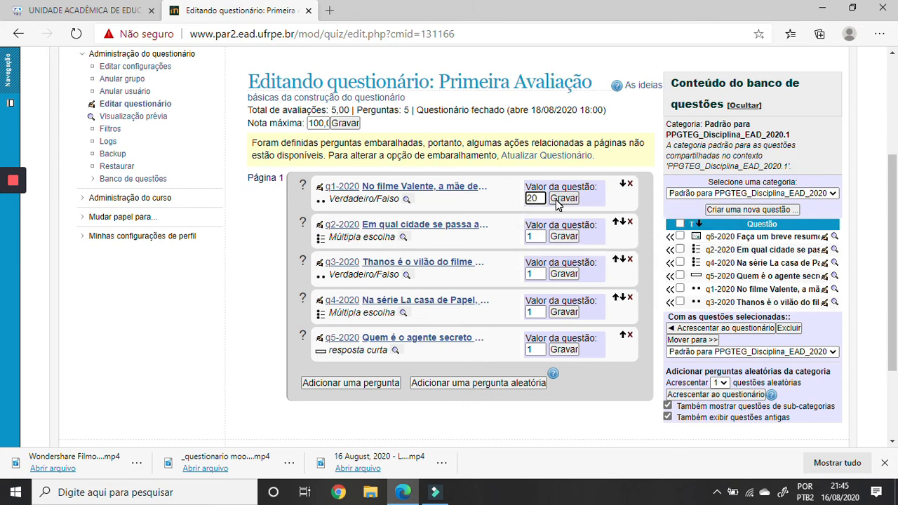
click(559, 200)
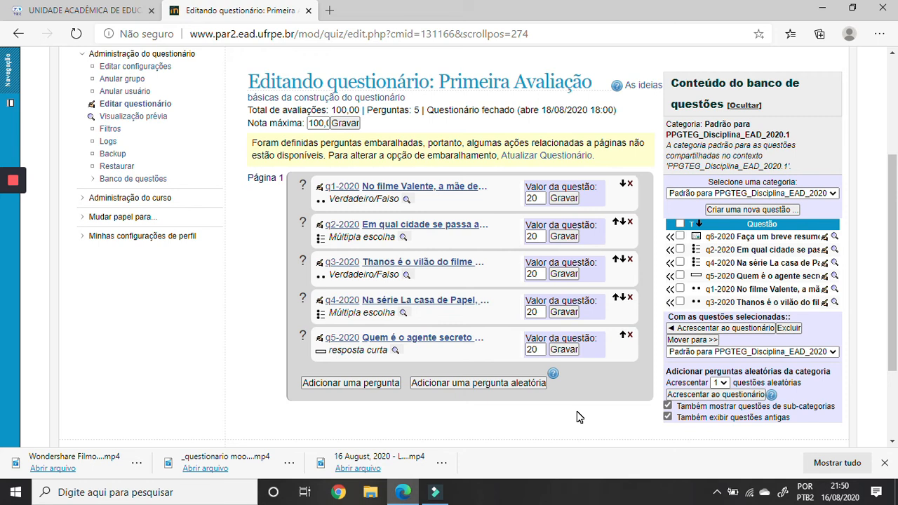
Preview the quiz and look through its five questions, their answer options and the remaining time.
scroll(576, 411, up, 2)
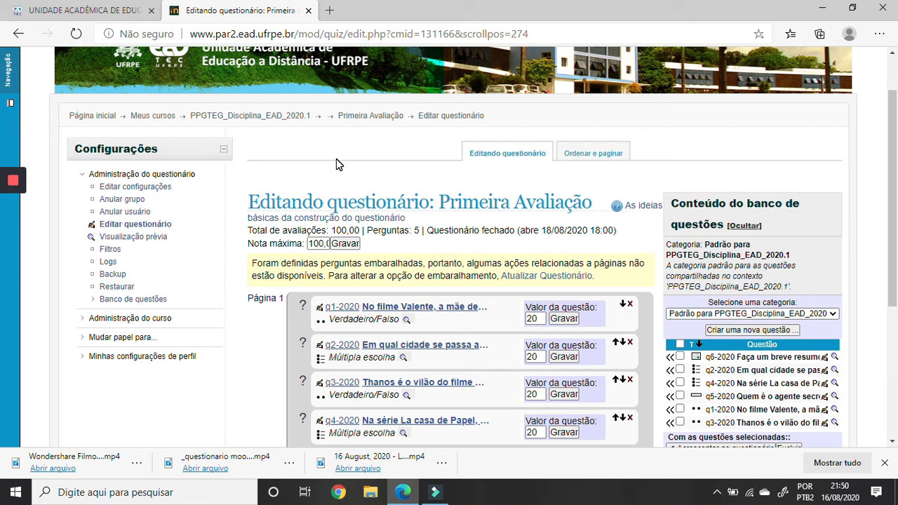
click(130, 242)
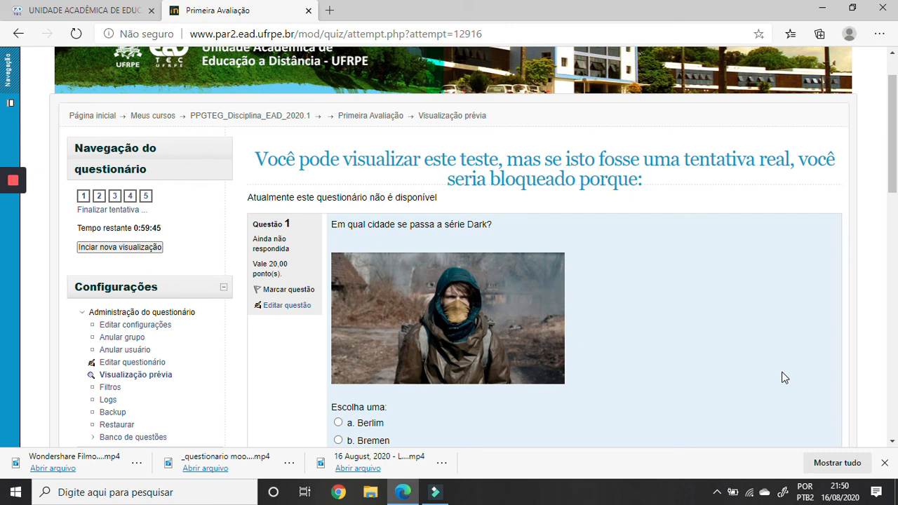
scroll(576, 345, down, 1)
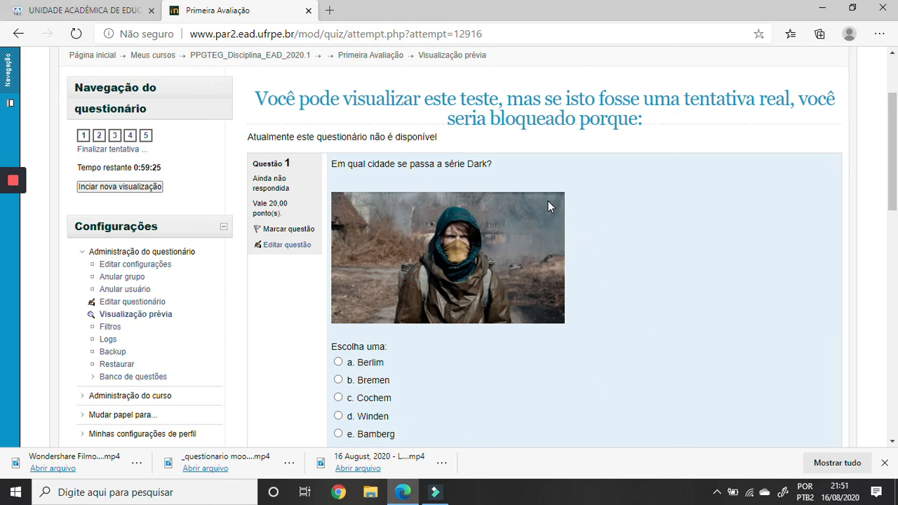
scroll(548, 201, down, 1)
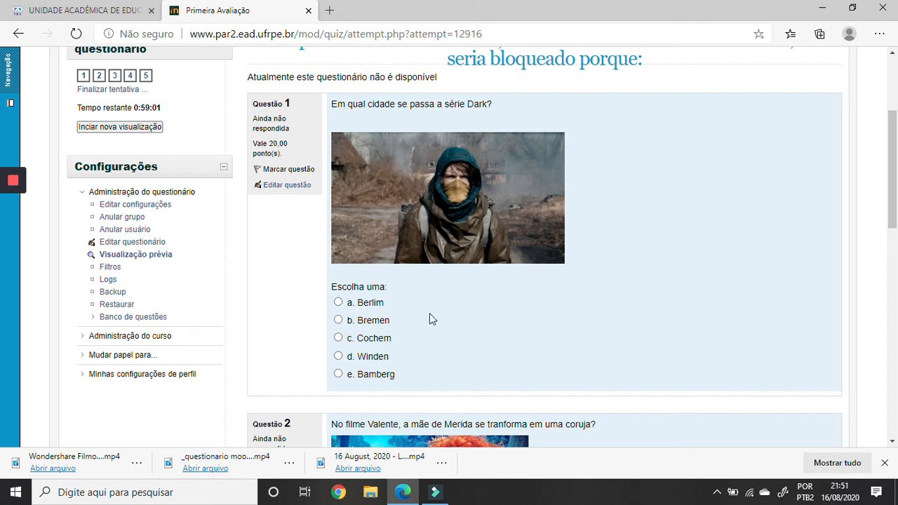
scroll(366, 177, down, 3)
scroll(289, 386, down, 2)
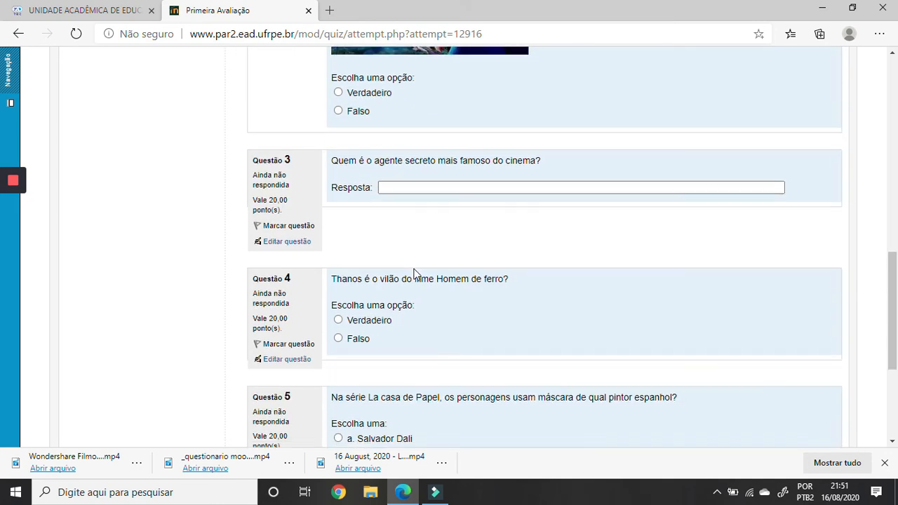
scroll(418, 271, down, 2)
scroll(507, 277, down, 2)
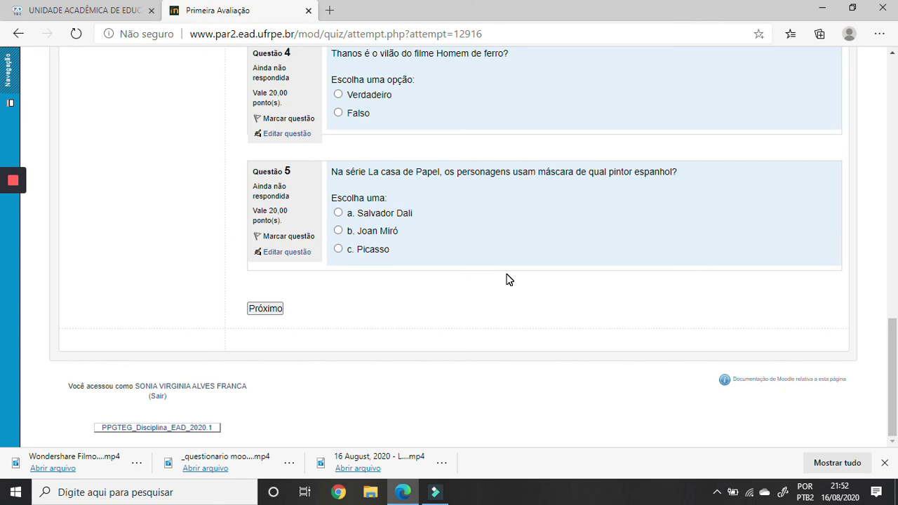
Answer the preview questions with Winden, Falso, "ç", Falso and Joan Miró, and submit the attempt with confirmation.
scroll(507, 278, up, 4)
click(263, 312)
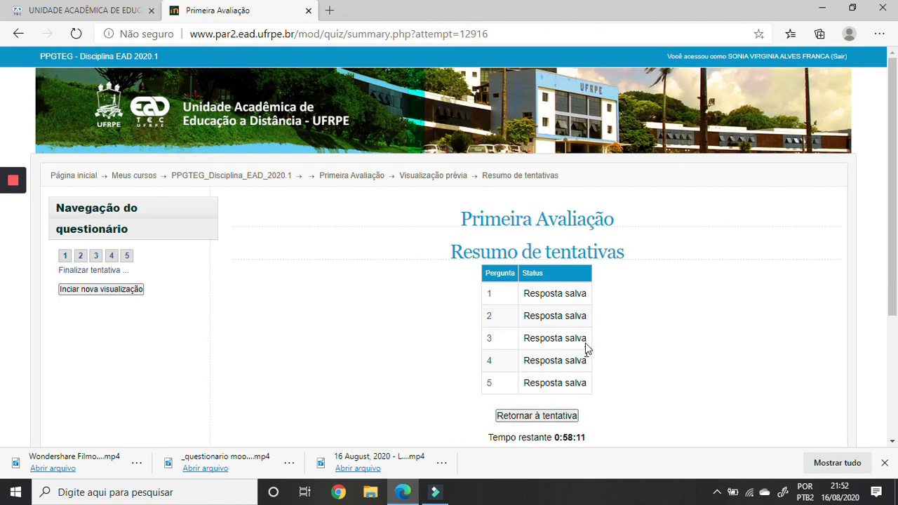
scroll(554, 285, down, 2)
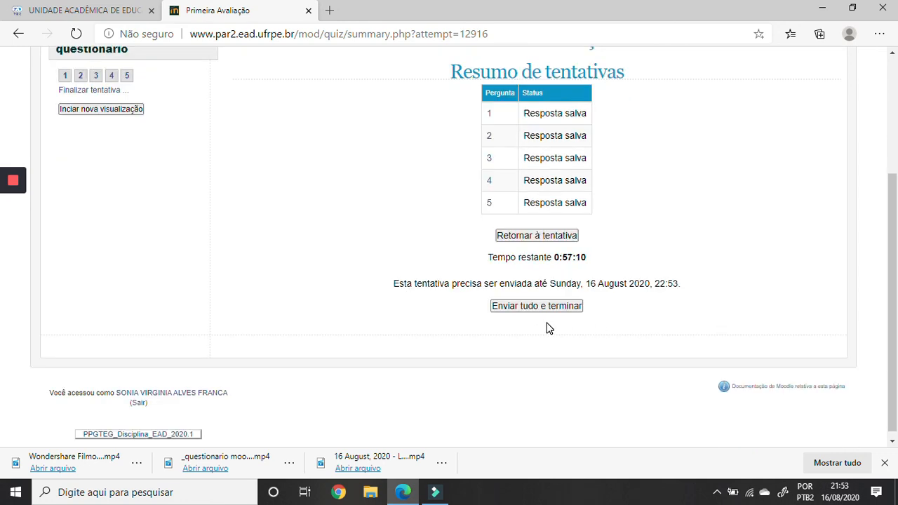
click(544, 309)
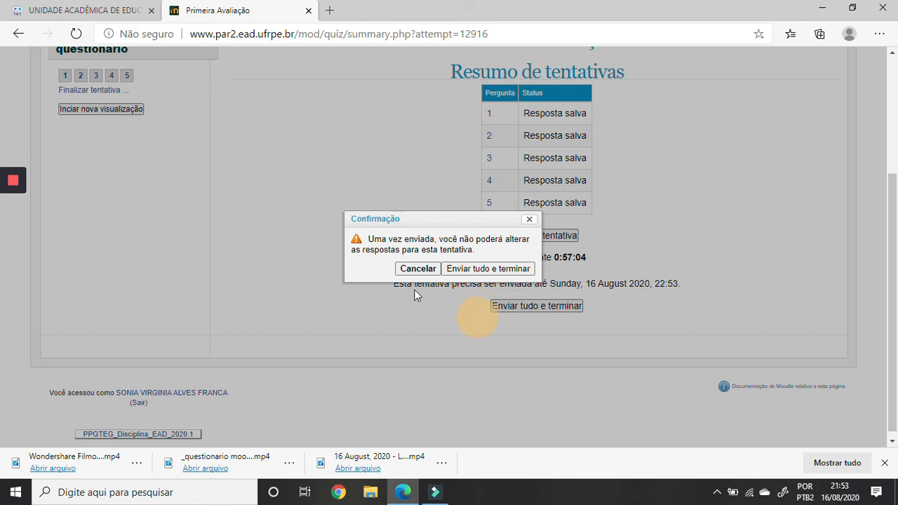
click(481, 270)
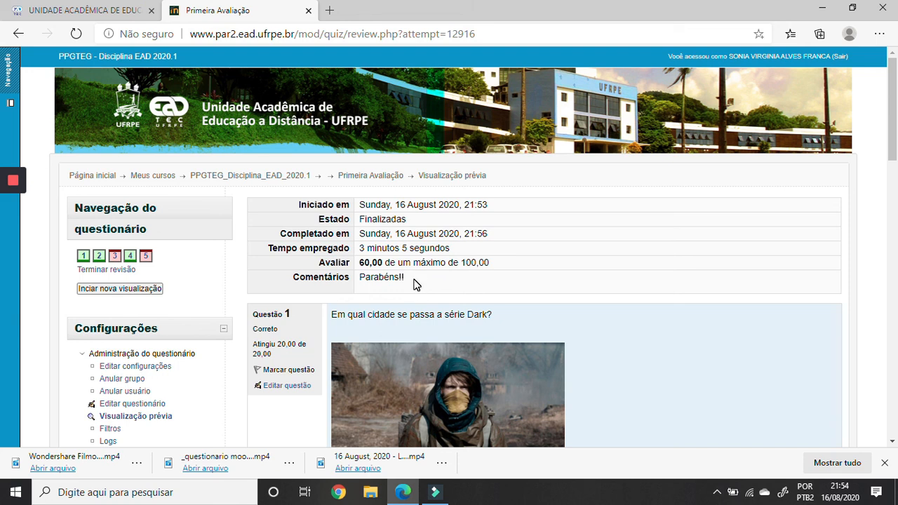
Review the grade, correct answers and feedback for each question of the submitted attempt, and finish the review.
scroll(414, 283, down, 3)
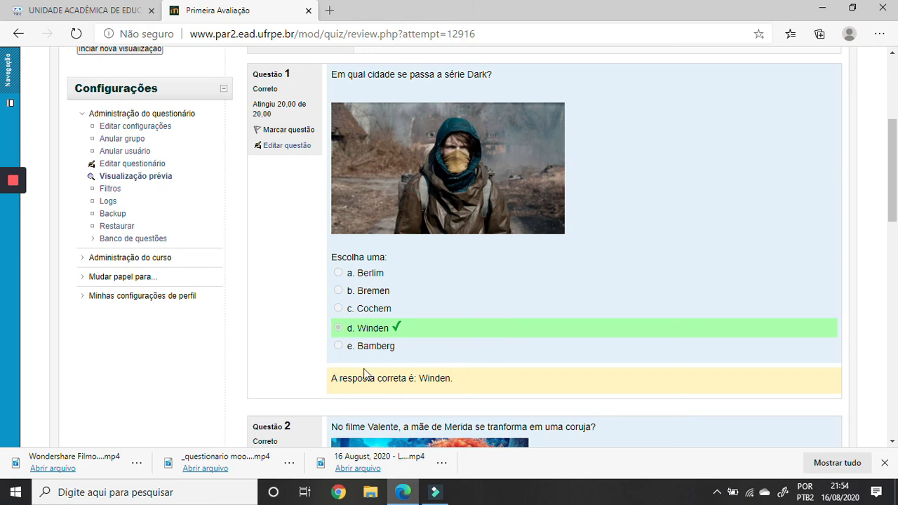
scroll(467, 265, down, 4)
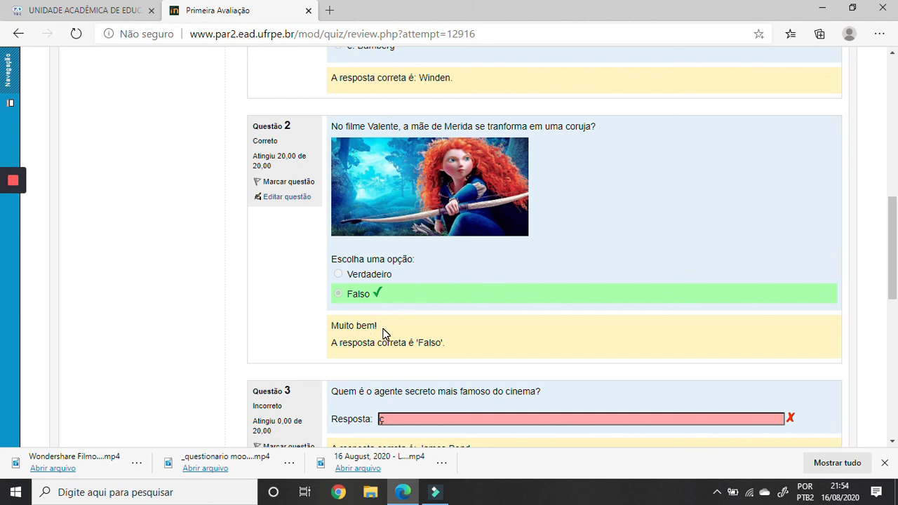
scroll(380, 332, down, 1)
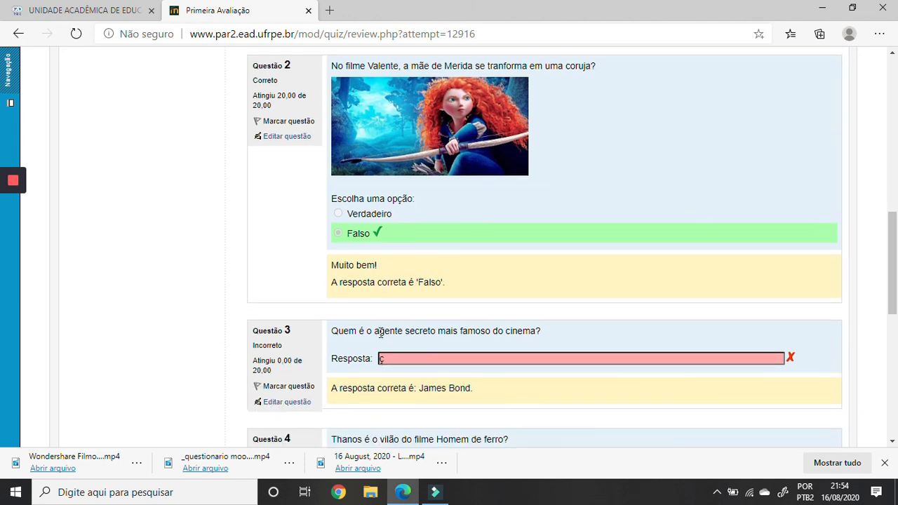
scroll(380, 333, down, 7)
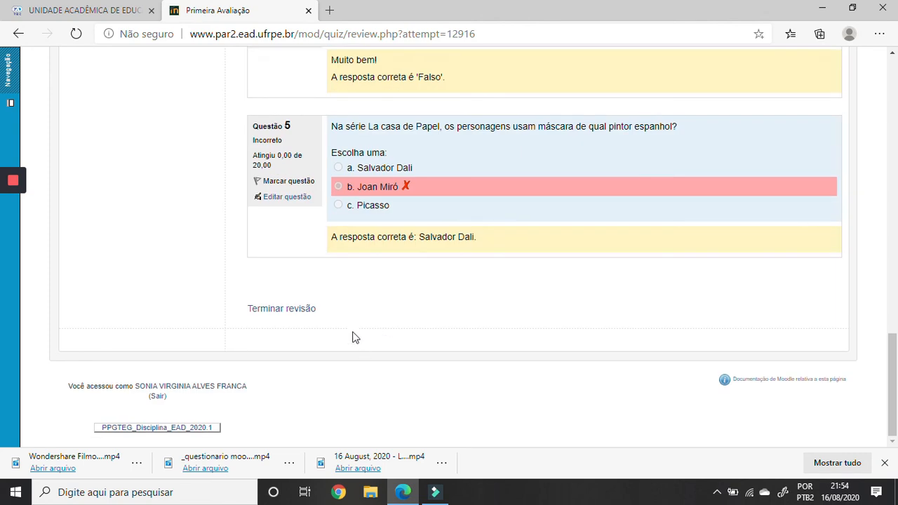
click(281, 308)
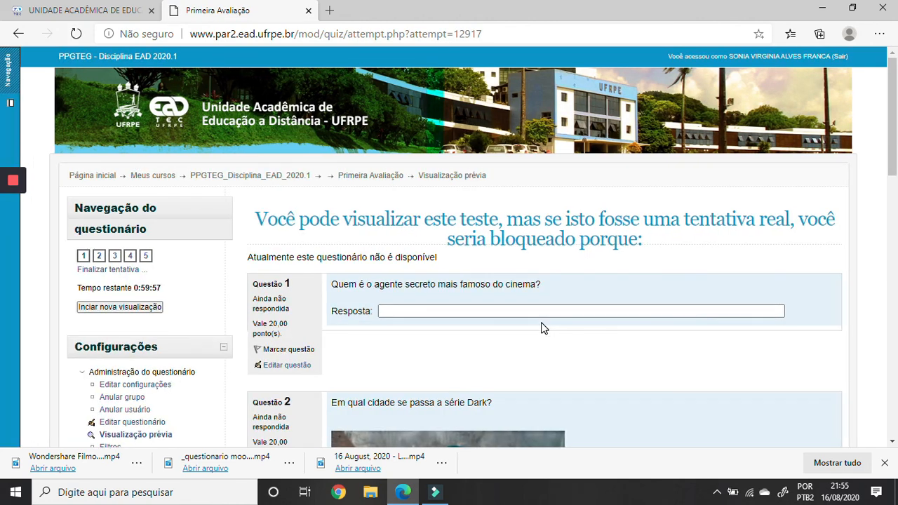
Examine the order of questions and answer options in a new preview, and return to the course's "Atividades avaliativas" section.
scroll(540, 327, down, 2)
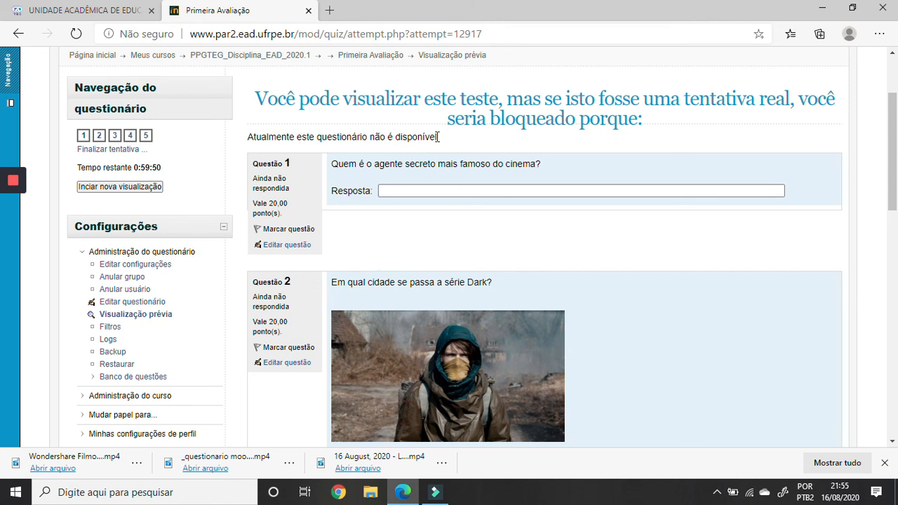
scroll(351, 385, down, 3)
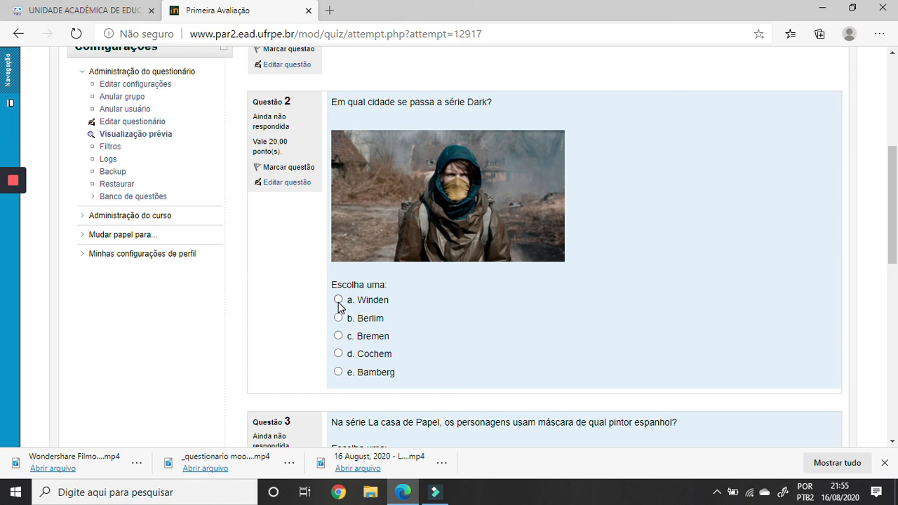
scroll(340, 307, up, 1)
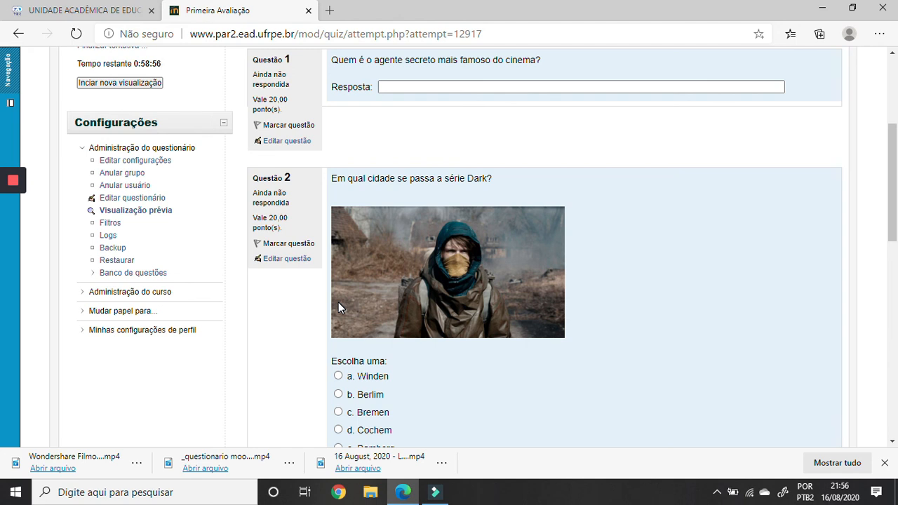
scroll(359, 181, up, 3)
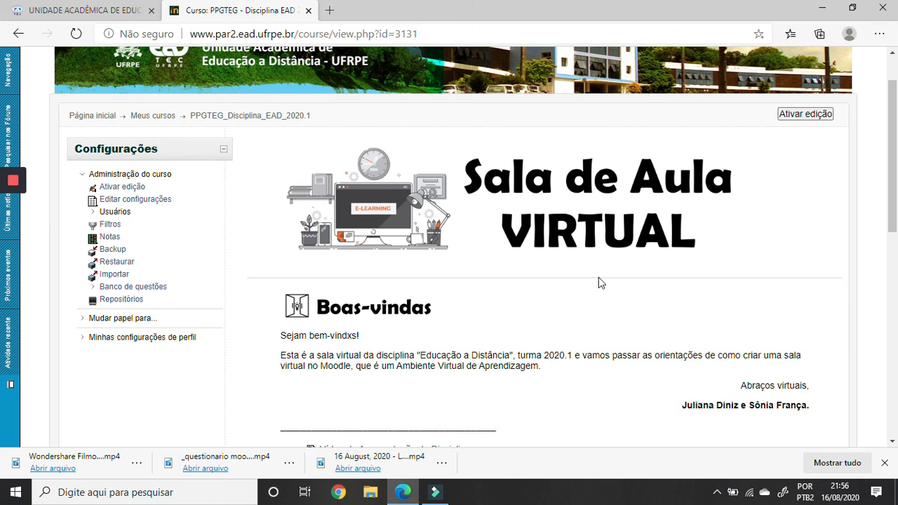
scroll(522, 296, down, 10)
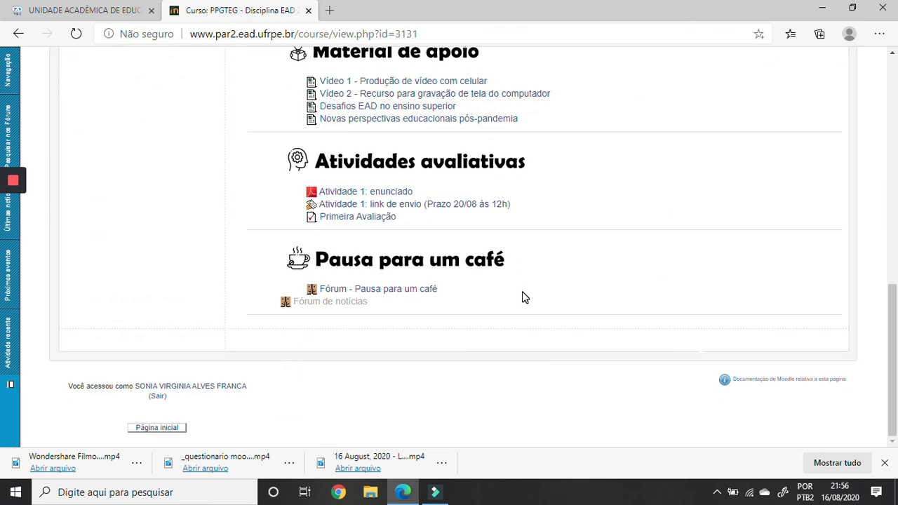